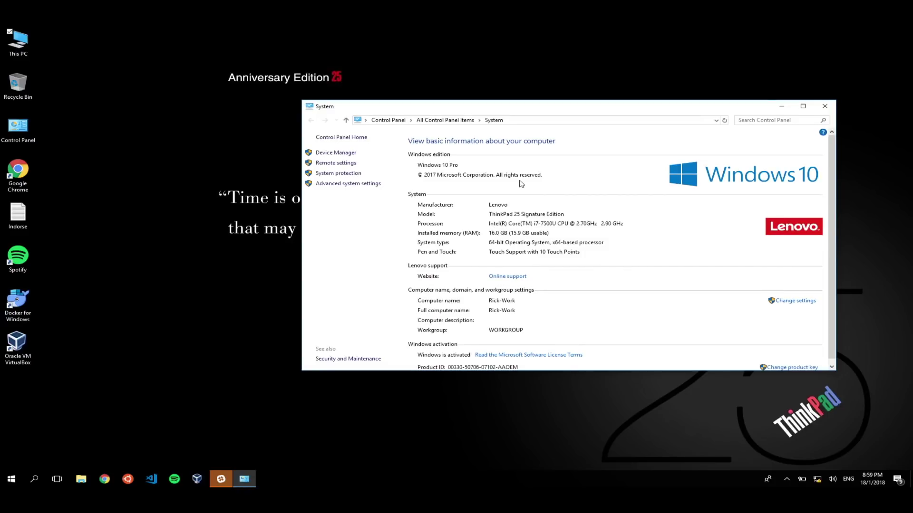
Step: In Device Manager, load the Samsung drive's volumes, showing a 488386 MB GPT disk holding only Windows (C:)
click(329, 154)
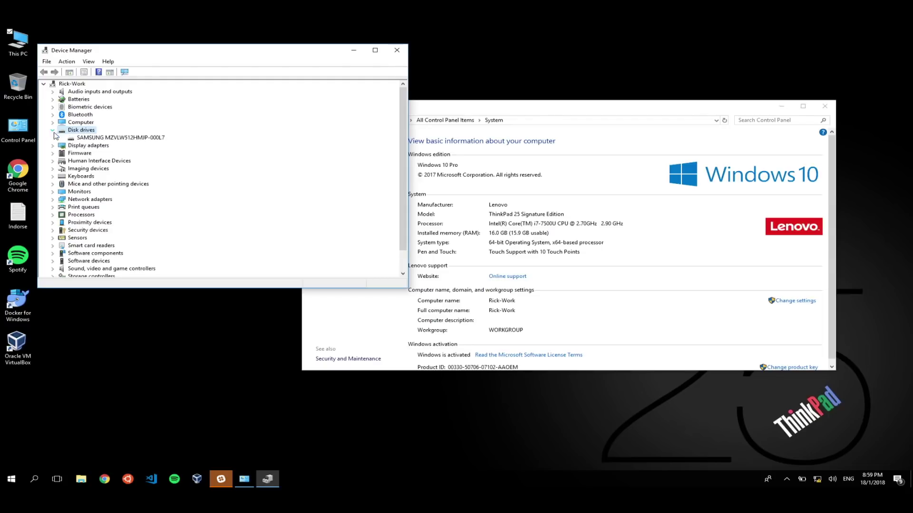
double_click(90, 138)
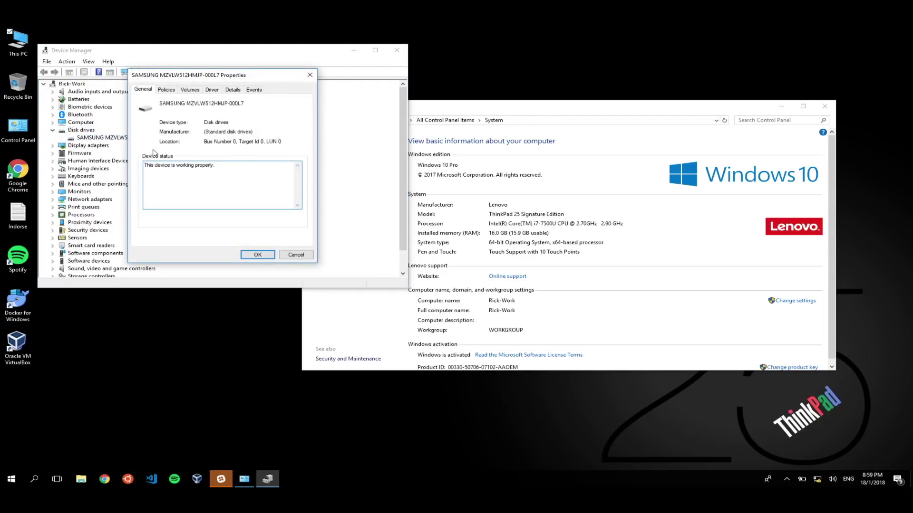
click(167, 90)
click(190, 90)
click(233, 90)
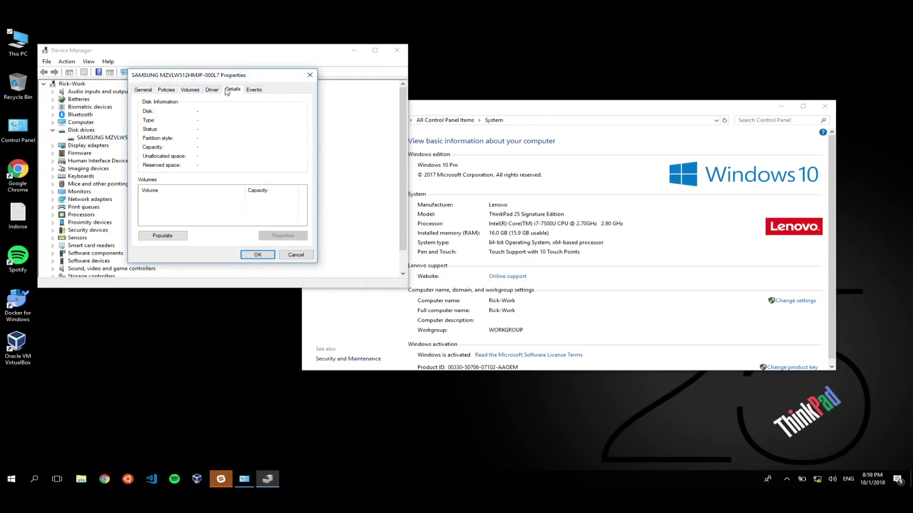
click(212, 90)
click(152, 90)
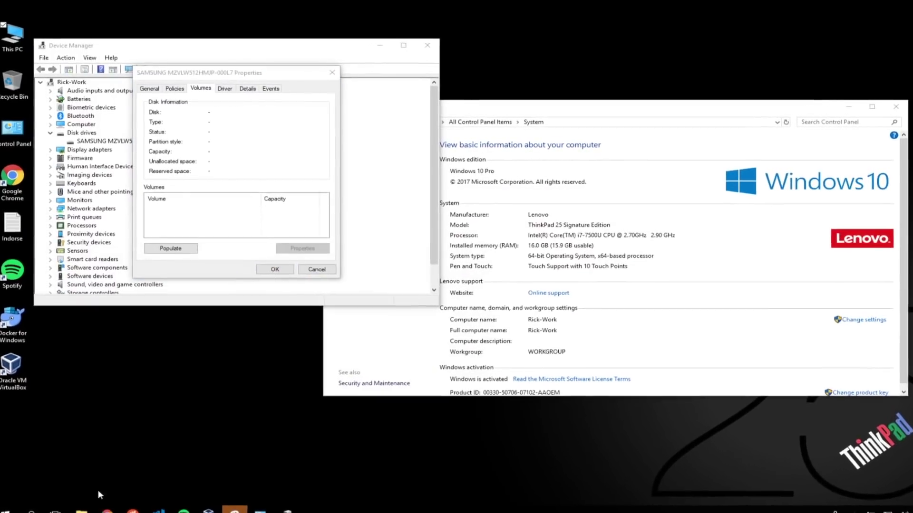
click(188, 253)
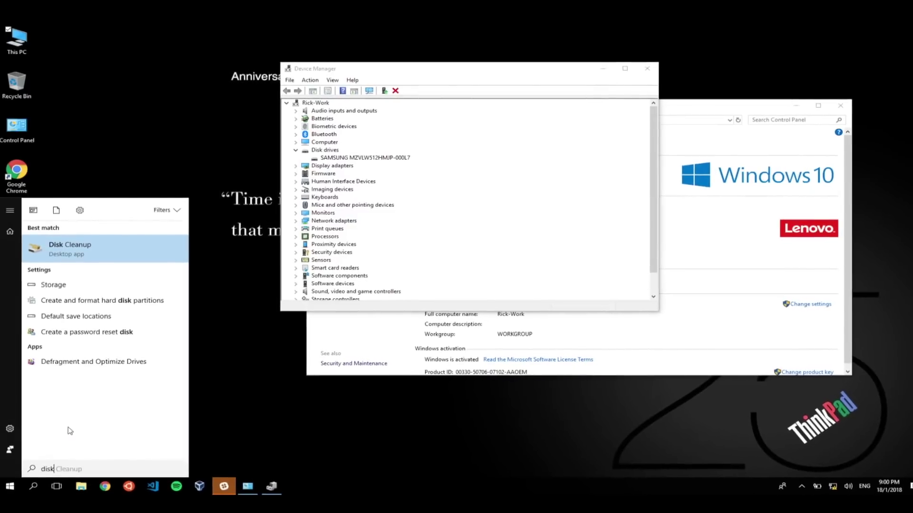
Step: Open Disk Management via 'Create and format hard disk partitions' to see Disk 0's 475.69 GB Windows (C:)
click(95, 300)
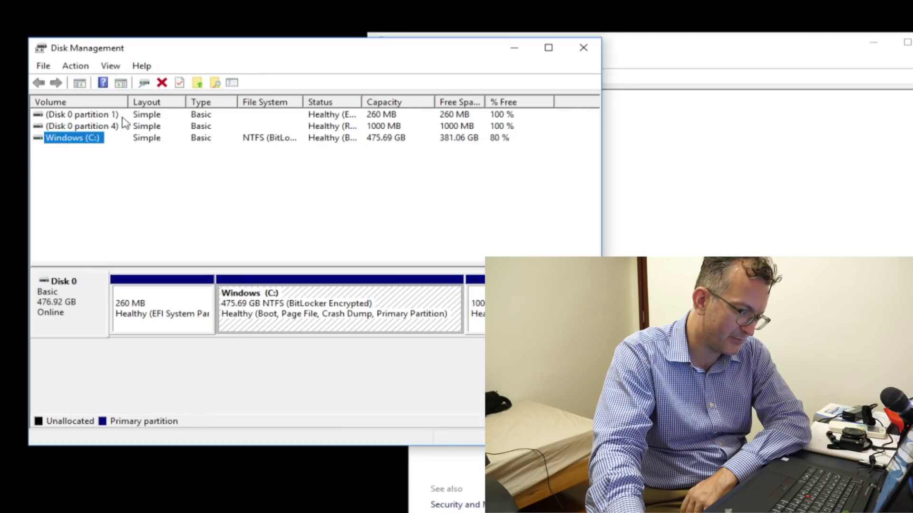
right_click(70, 141)
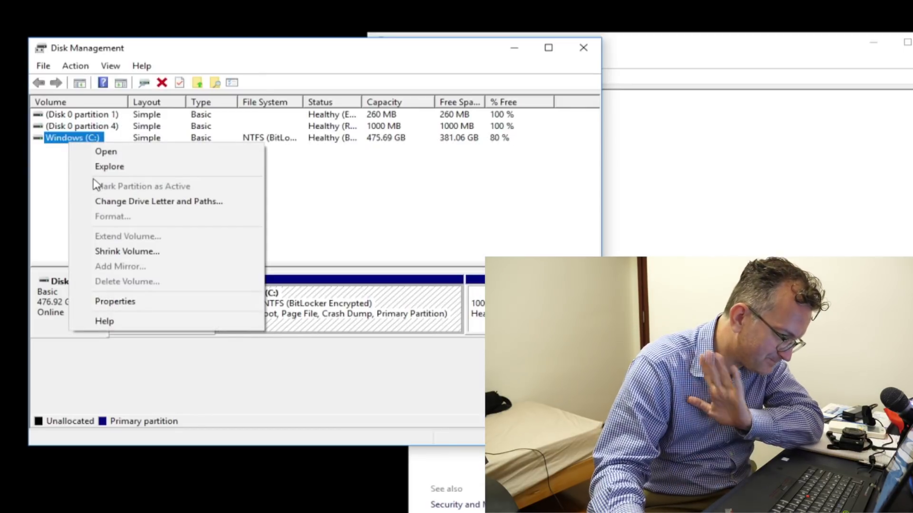
click(135, 251)
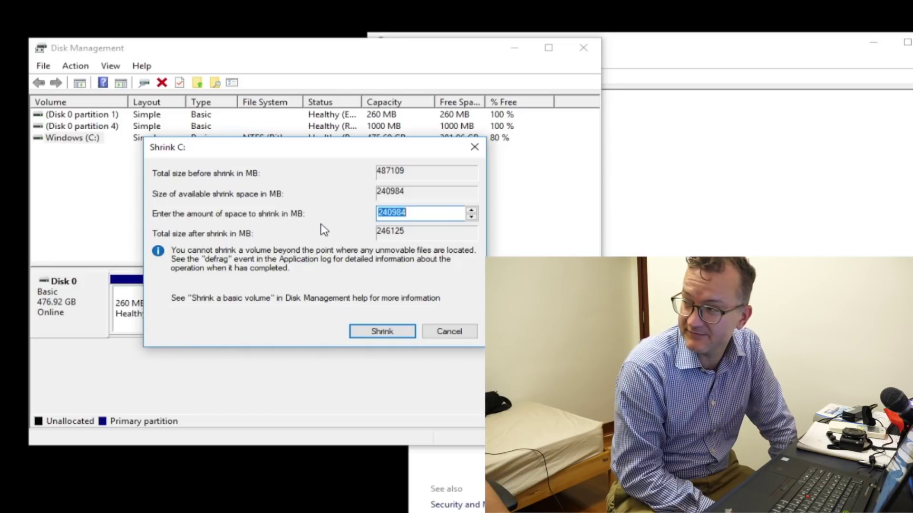
text(3)
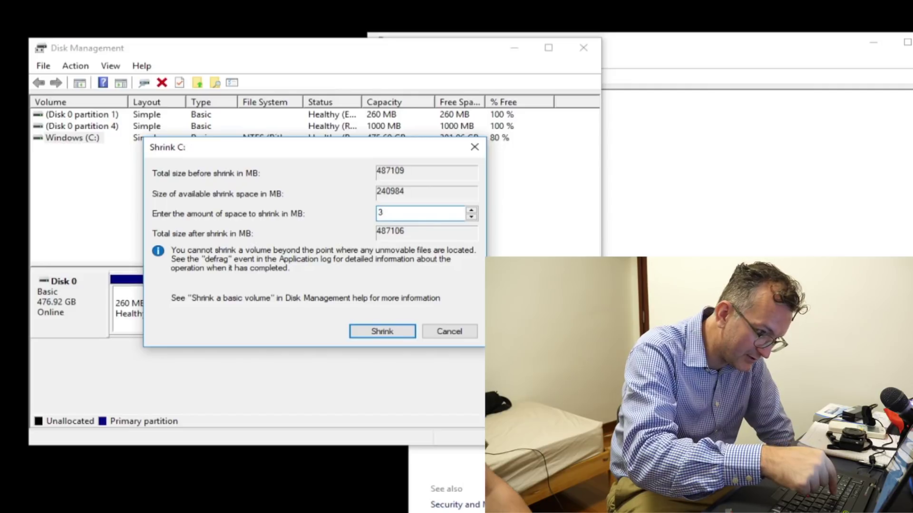
text(5)
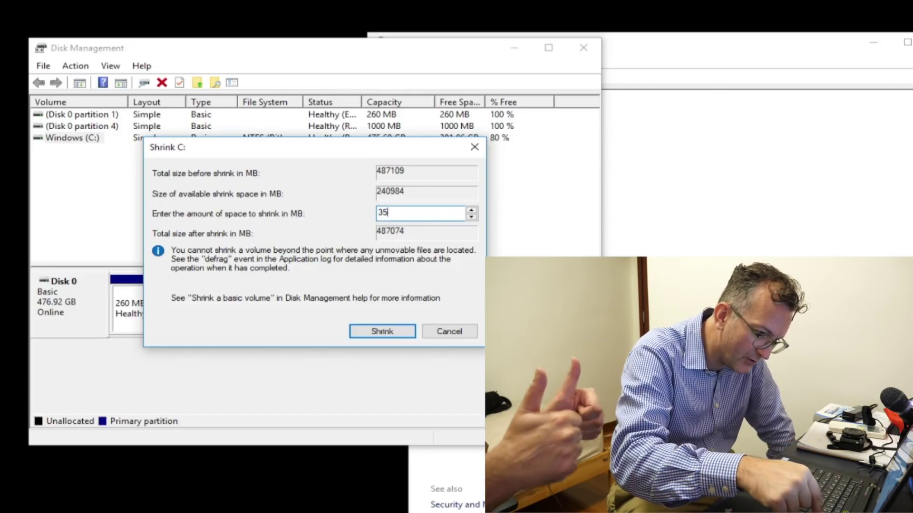
text(0000)
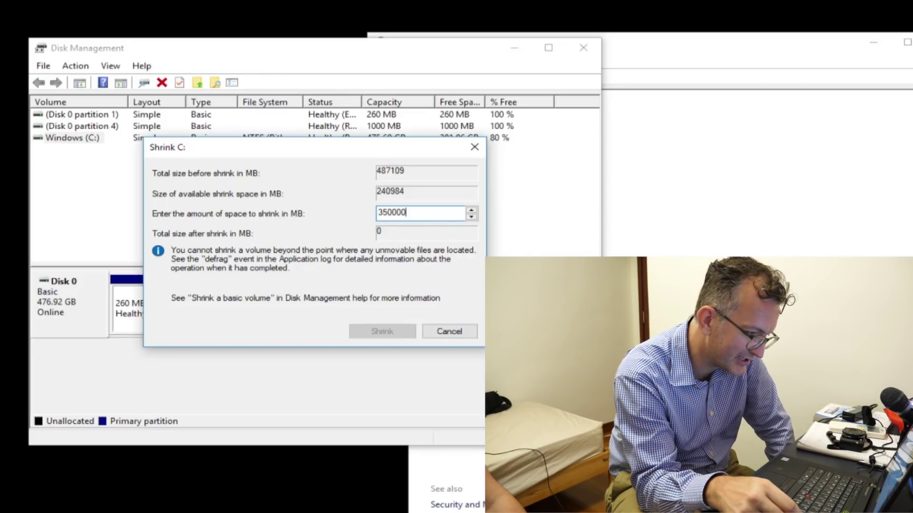
key(BackSpace)
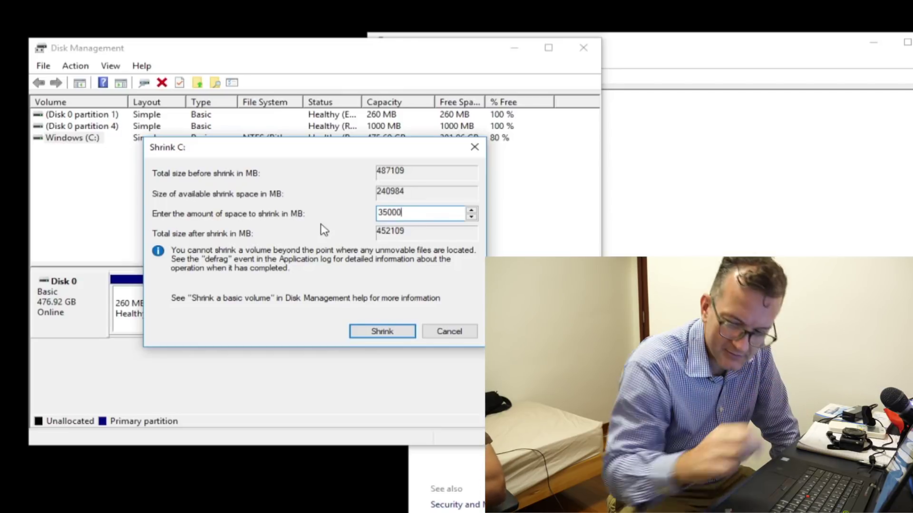
Step: Shrink Windows (C:) by 240984 MB, leaving 235.34 GB unallocated on Disk 0
click(459, 332)
right_click(98, 144)
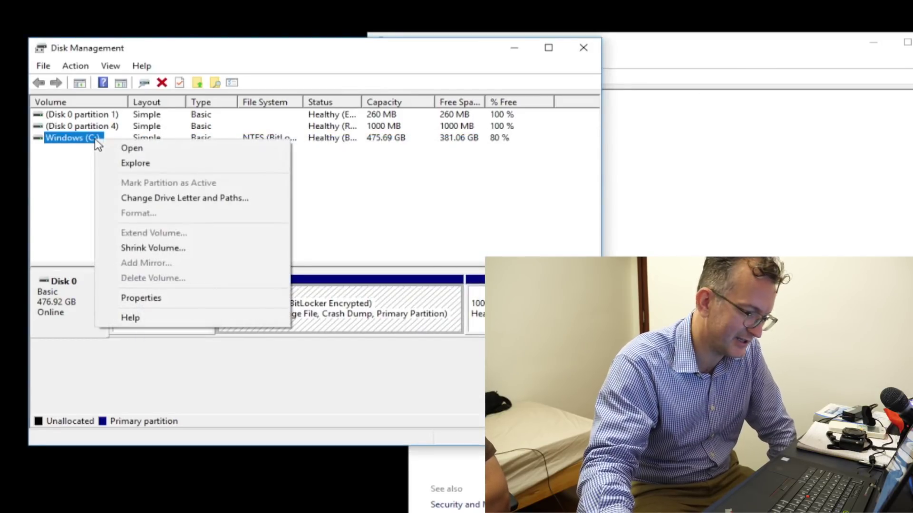
click(134, 247)
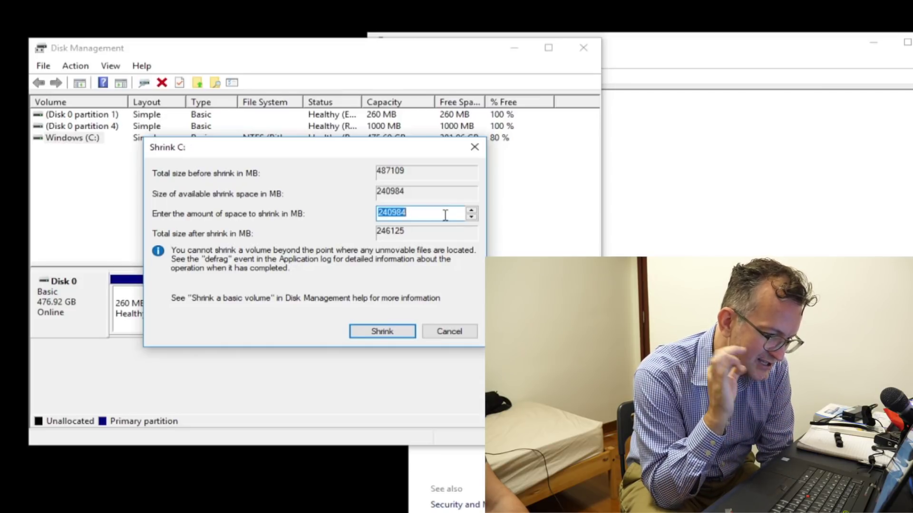
click(472, 219)
click(471, 218)
click(471, 218)
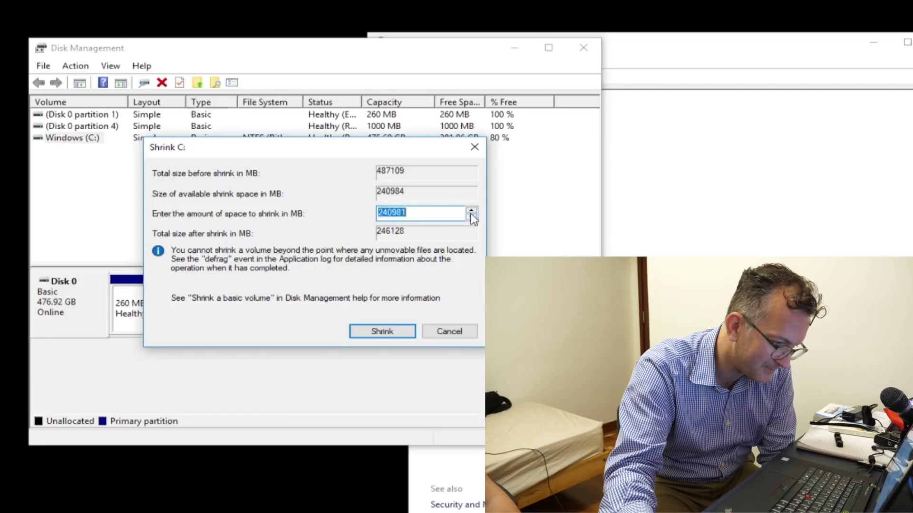
click(471, 211)
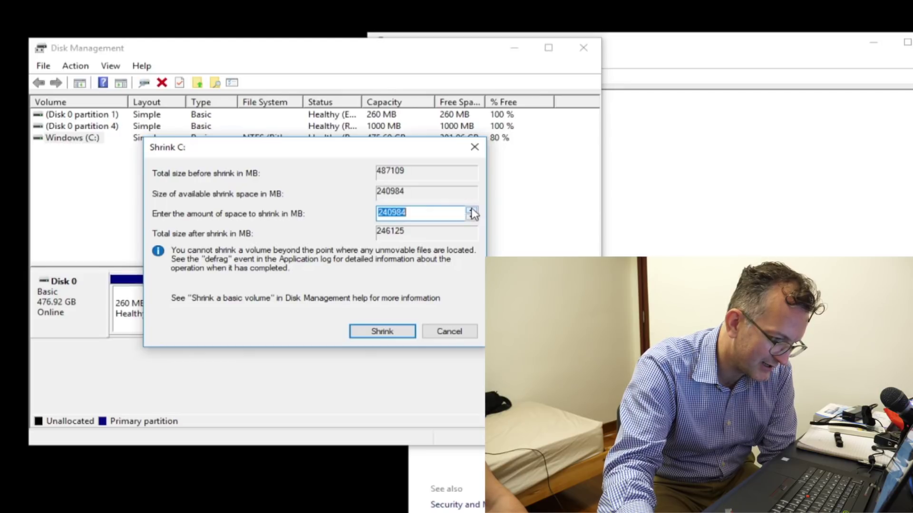
click(381, 336)
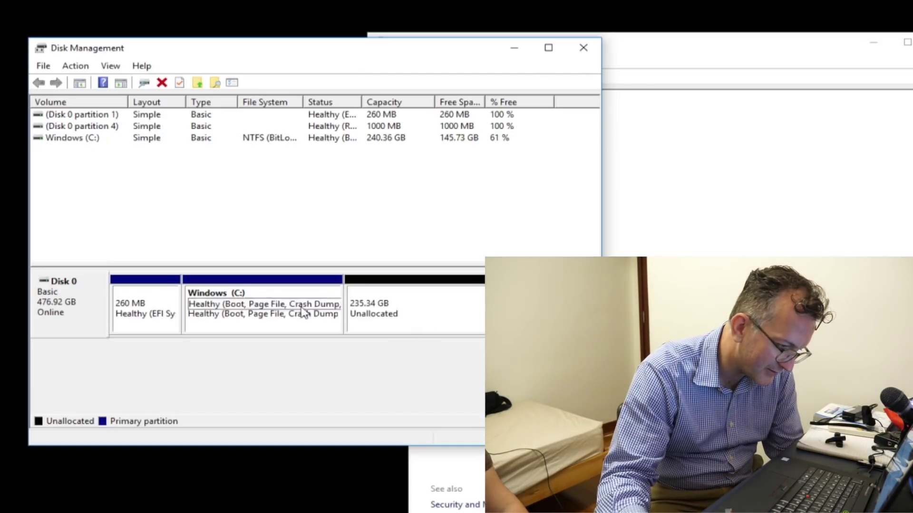
Step: Inspect the 235.34 GB unallocated block and the 240.36 GB Windows (C:) partition in the disk map
click(377, 312)
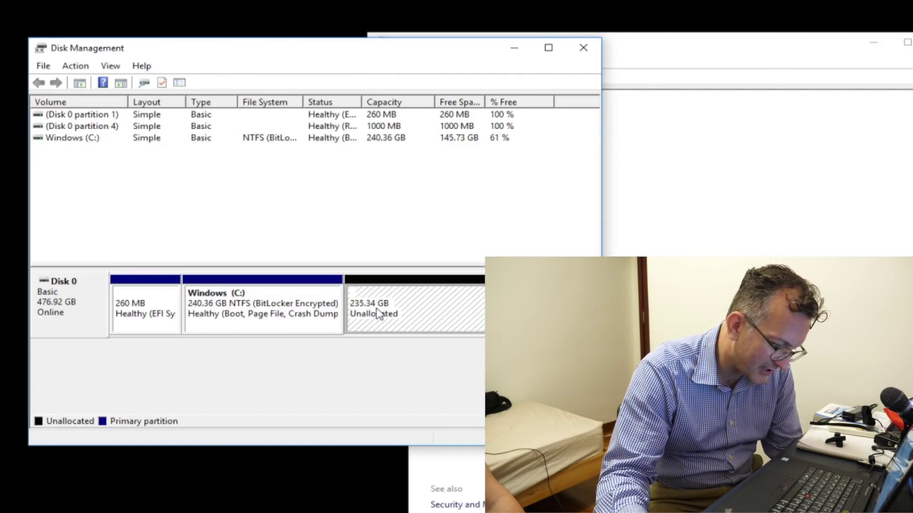
click(302, 316)
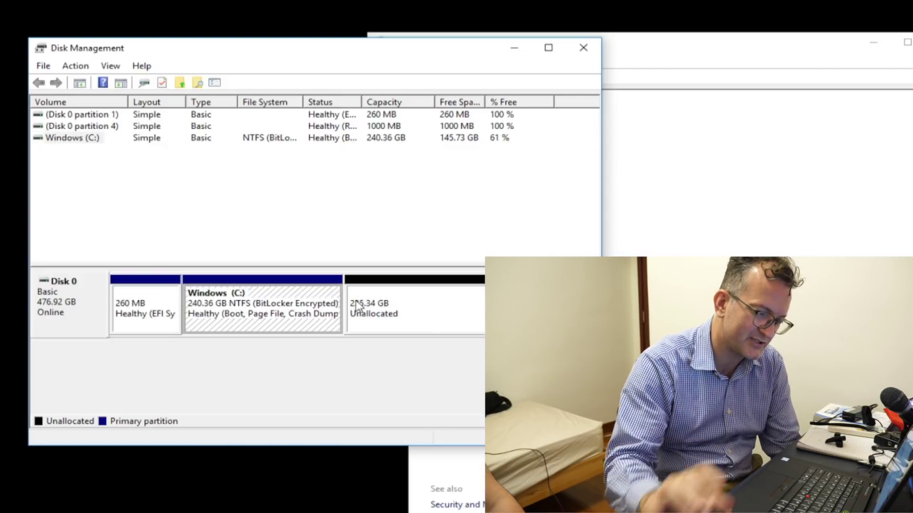
click(358, 305)
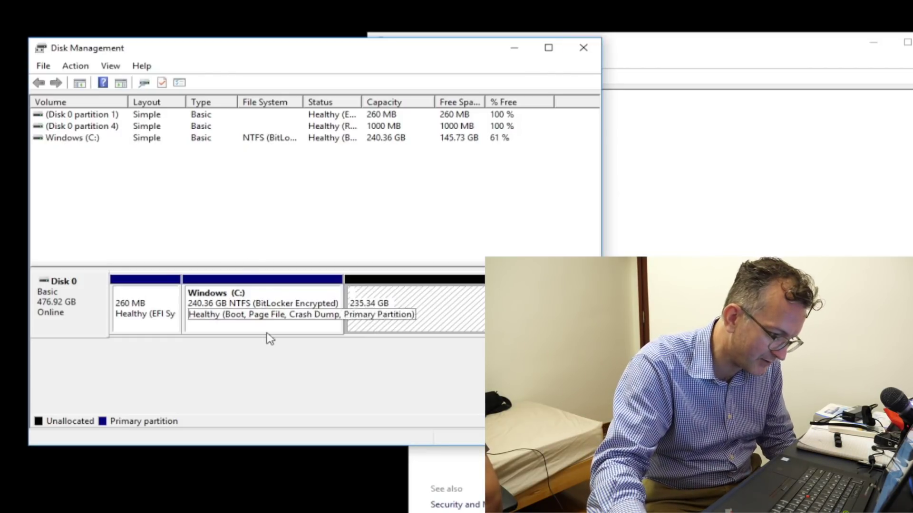
click(266, 311)
right_click(267, 312)
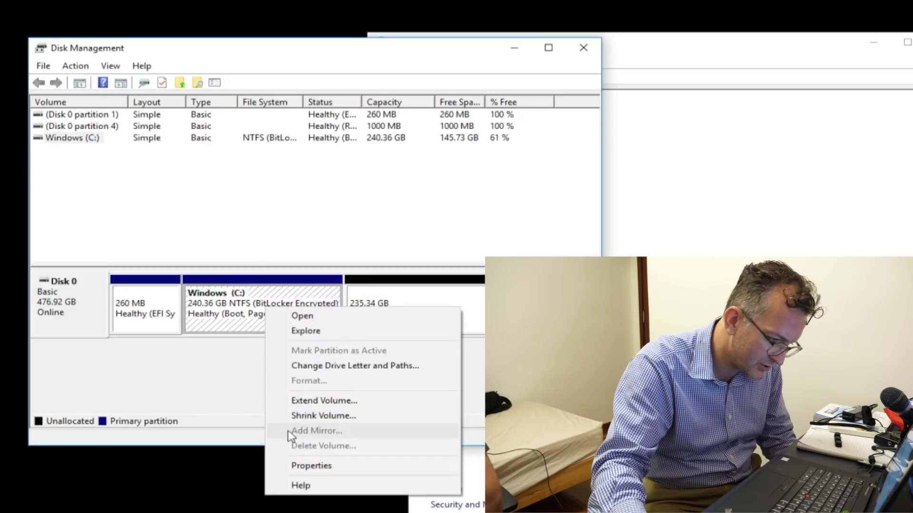
click(295, 415)
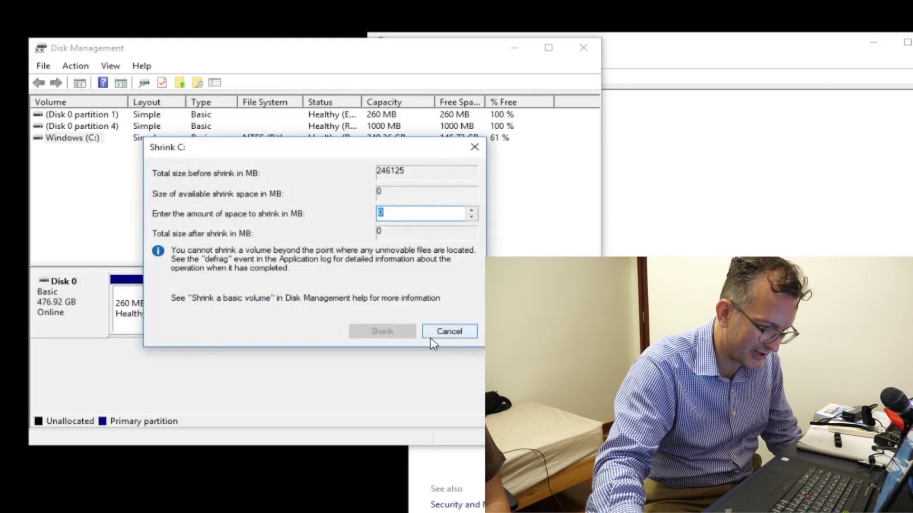
click(436, 332)
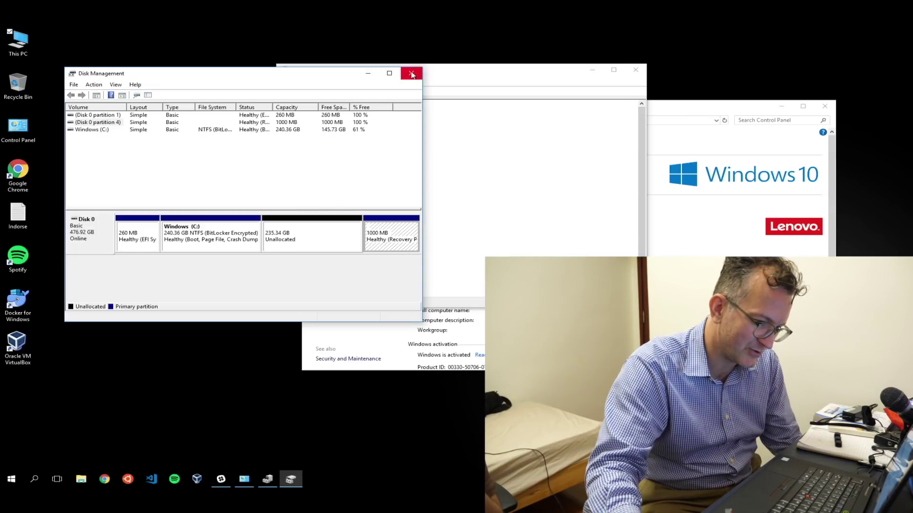
Step: Close the Disk Management, Device Manager and System windows
click(411, 75)
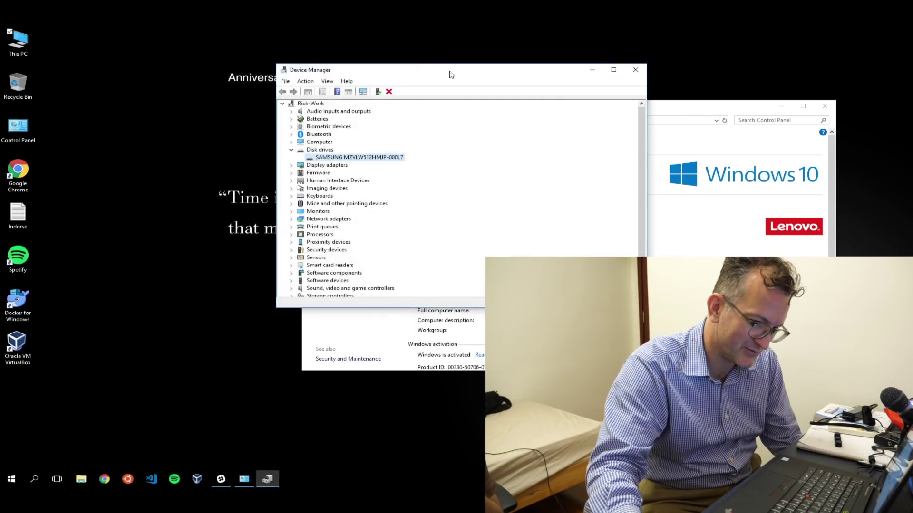
click(635, 70)
click(834, 110)
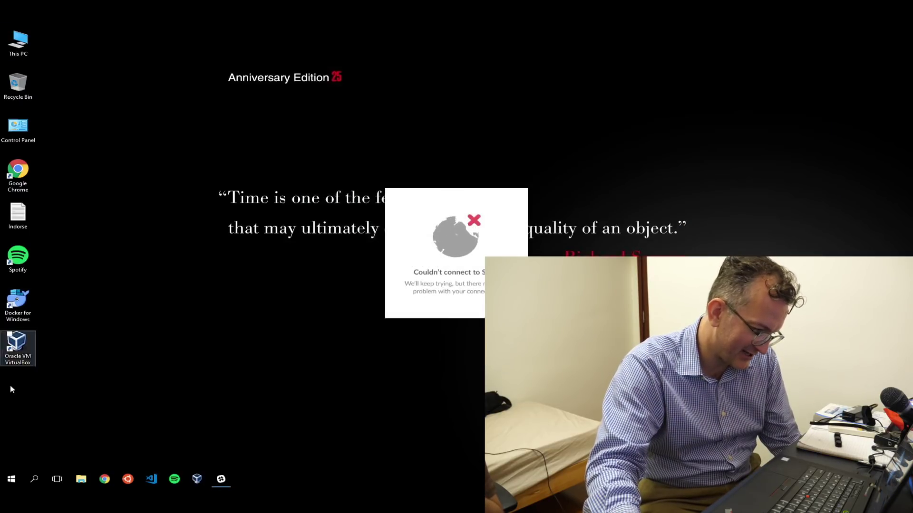
Step: Restart the computer from the Start menu's power options
click(10, 480)
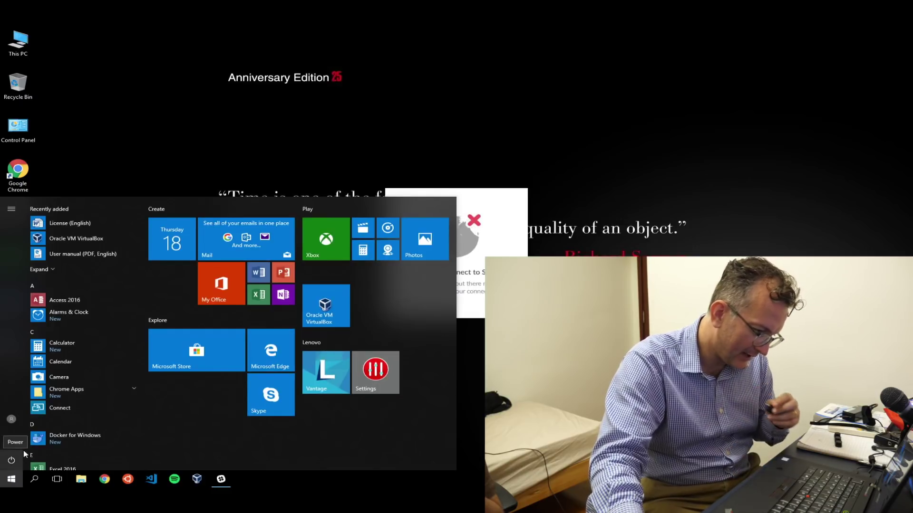
scroll(81, 427, down, 10)
scroll(72, 418, up, 4)
click(12, 460)
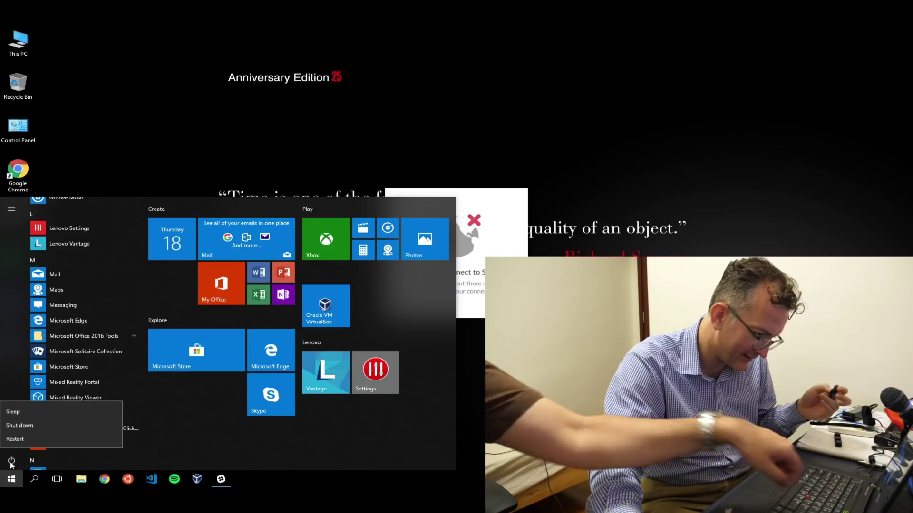
click(18, 438)
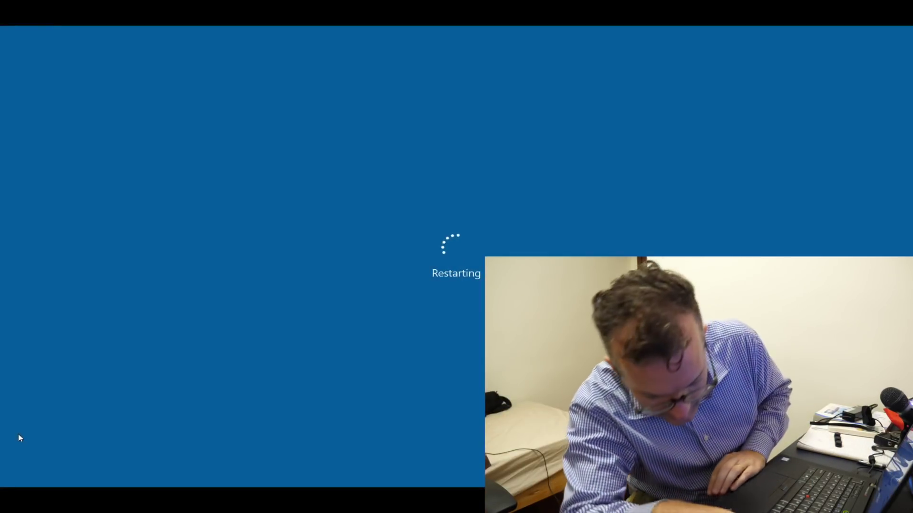